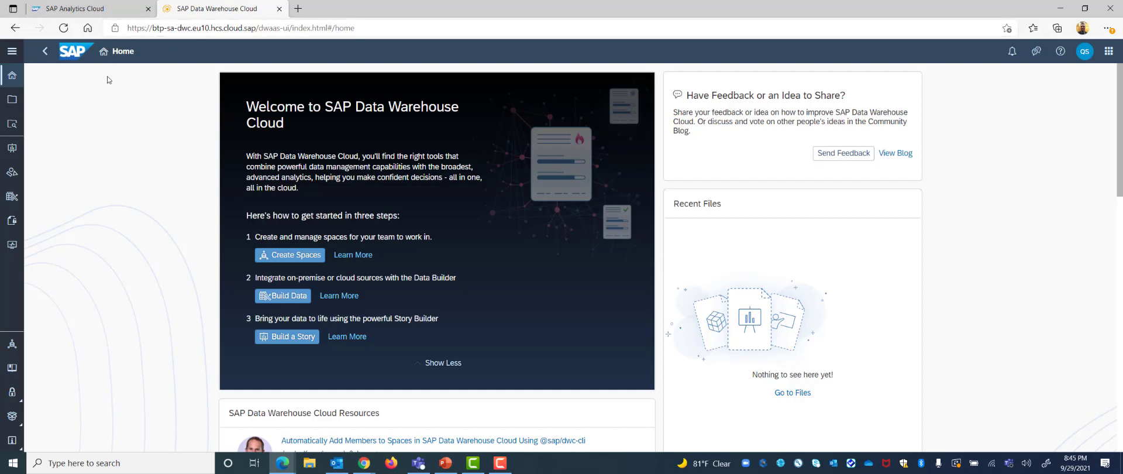
- Open System > Administration to show the App Integration trusted origins list
click(13, 52)
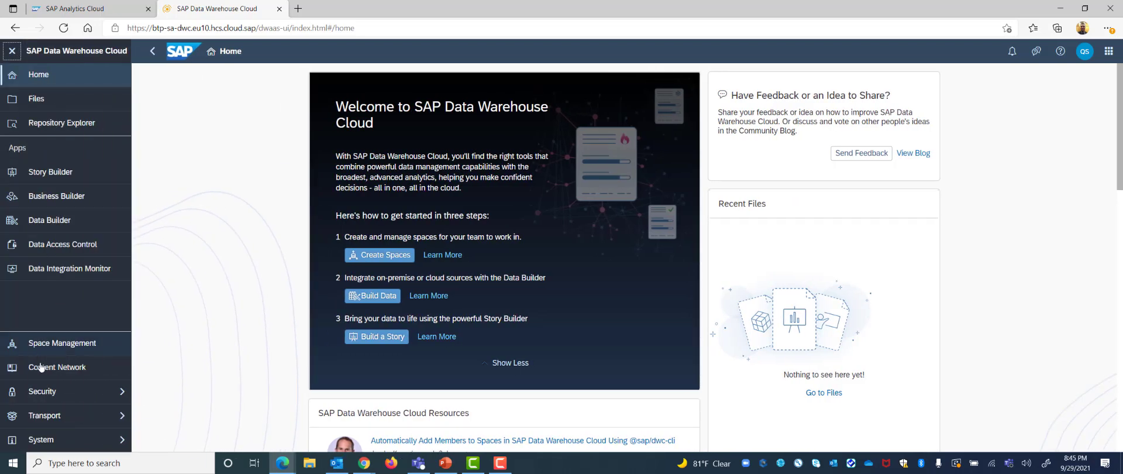
click(69, 444)
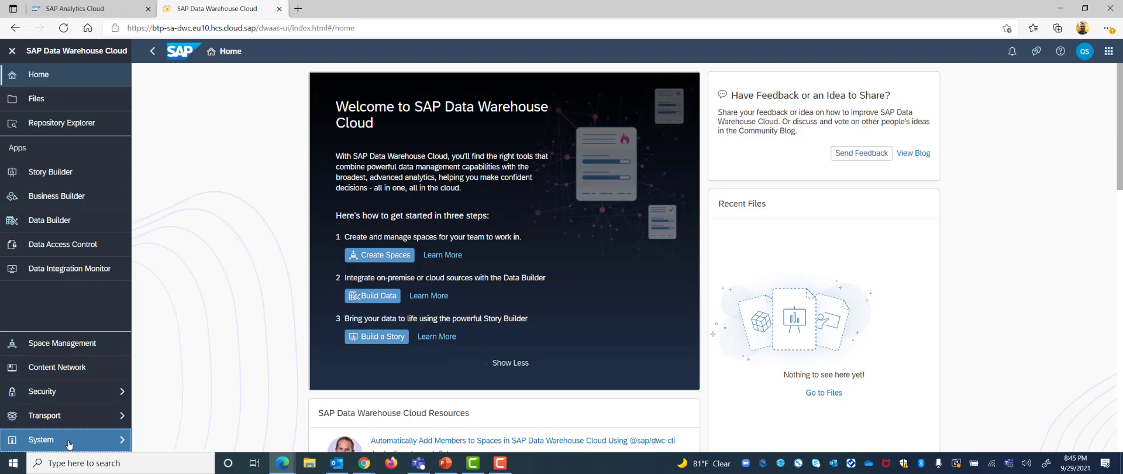
click(171, 414)
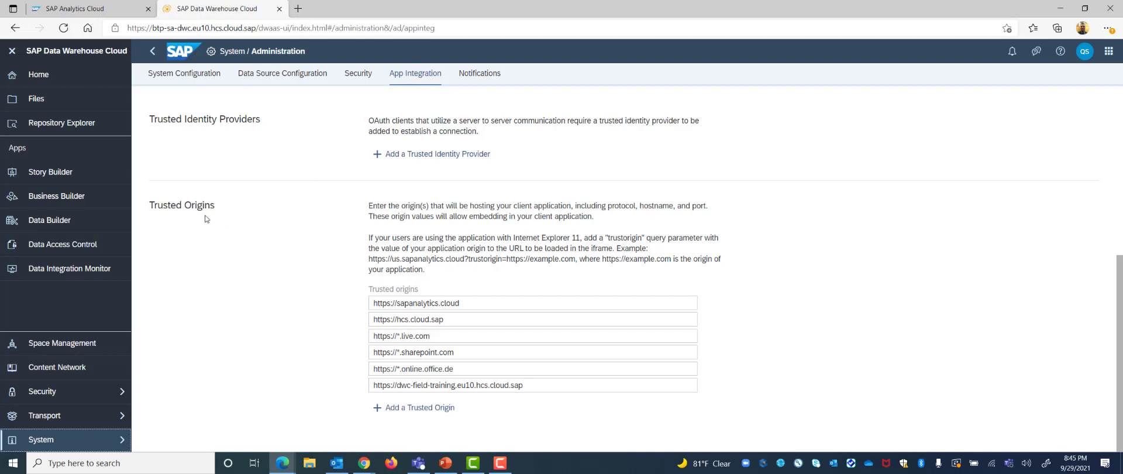
click(411, 408)
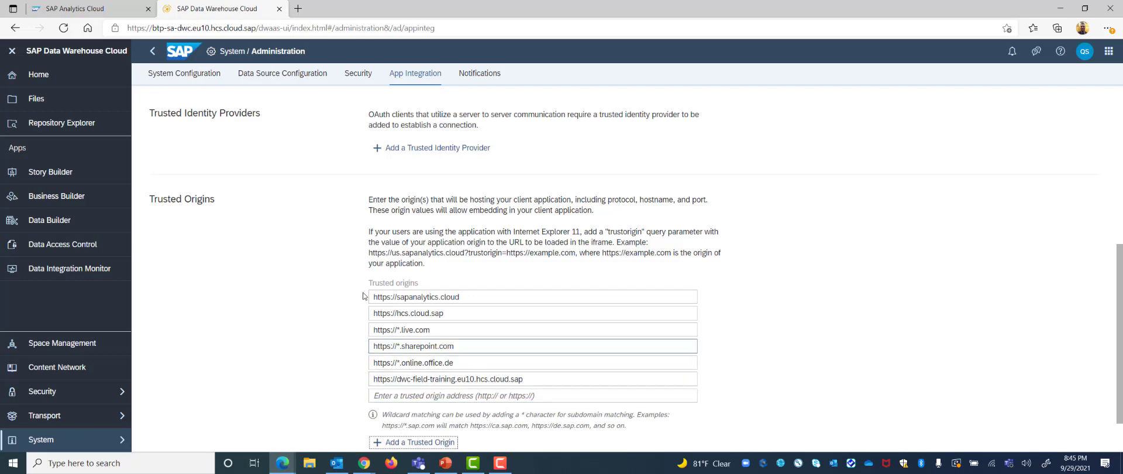
click(99, 7)
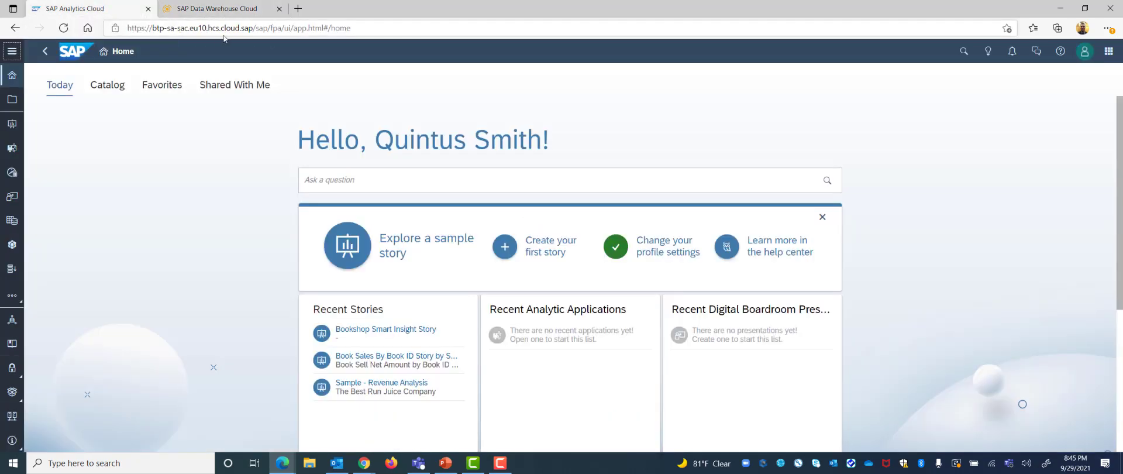
drag(252, 28, 126, 28)
key(ctrl+c)
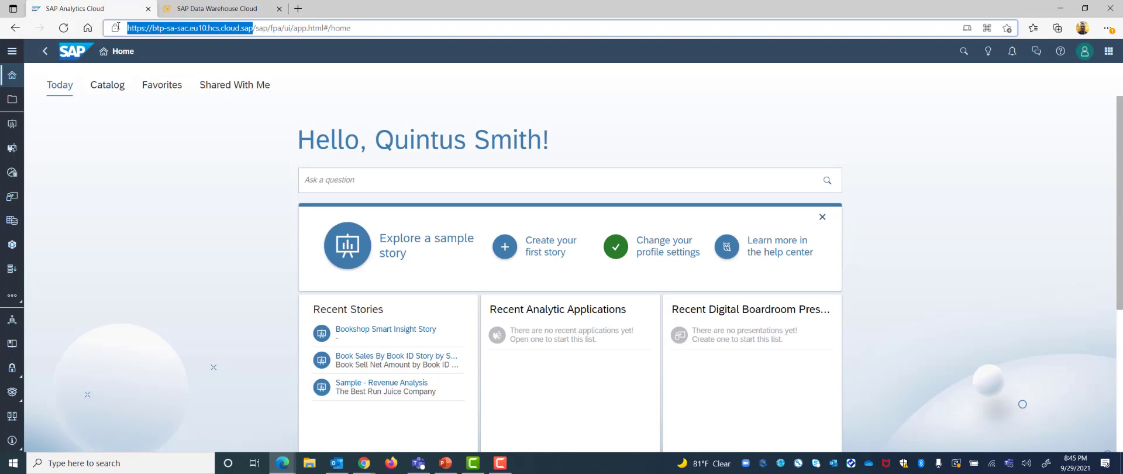
click(245, 10)
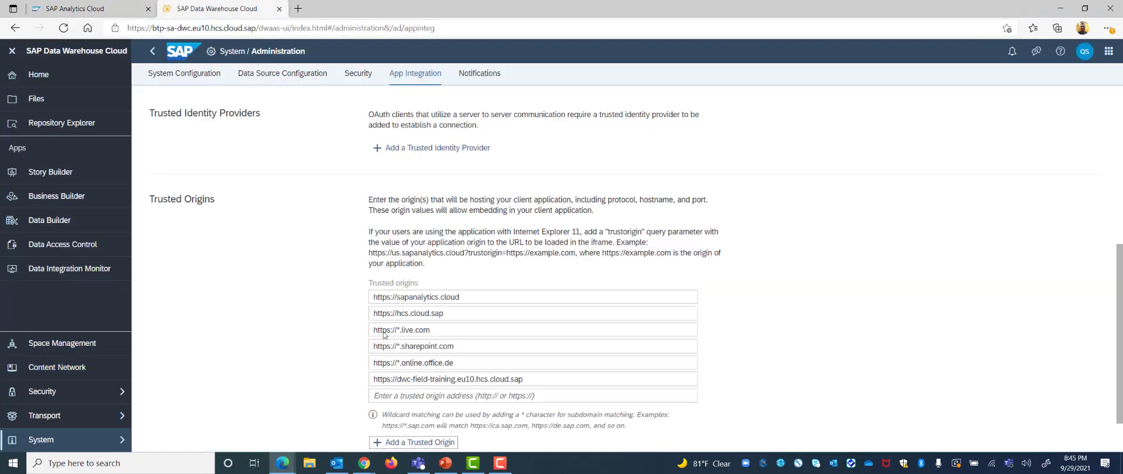
click(413, 395)
key(ctrl+v)
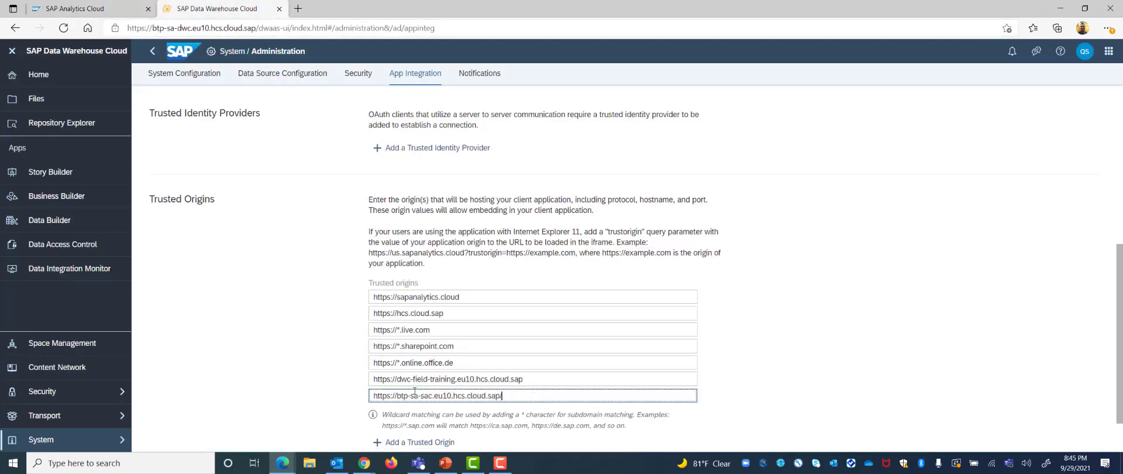
key(BackSpace)
scroll(423, 391, down, 1)
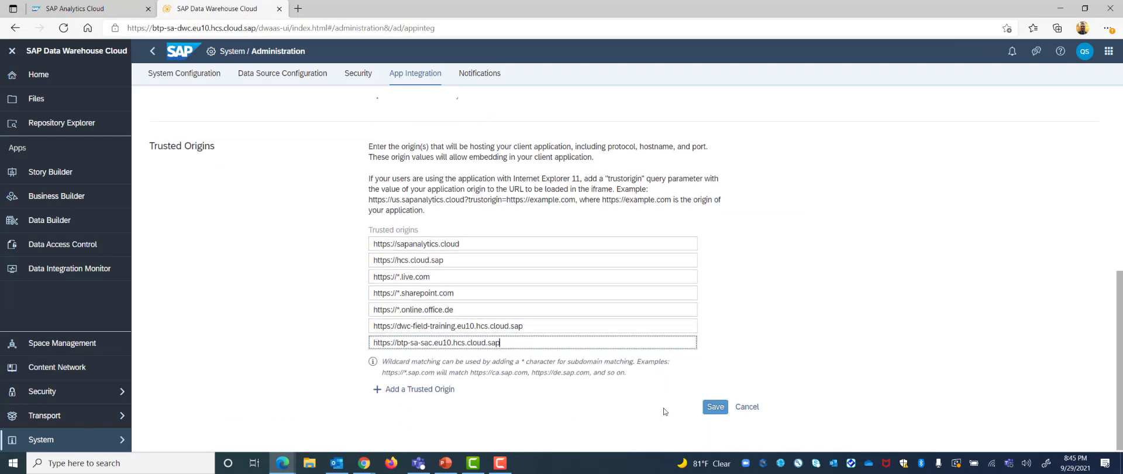
click(715, 409)
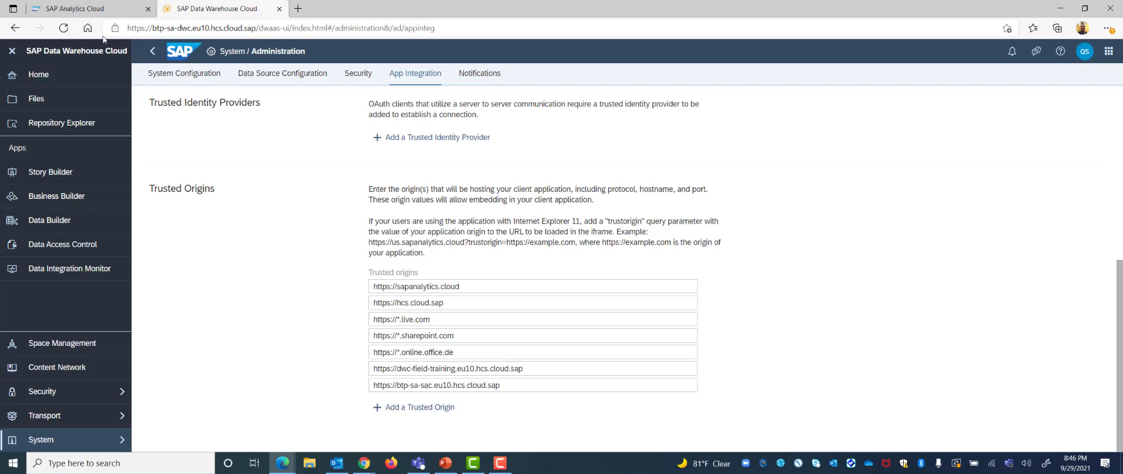
- In SAP Analytics Cloud, open the Connections page listing the dwcd2v connection
click(91, 11)
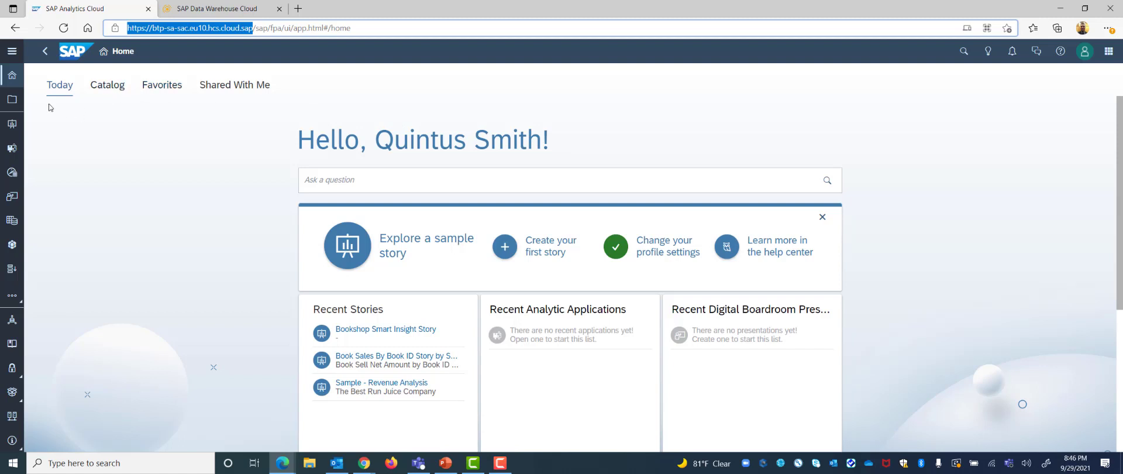
click(13, 59)
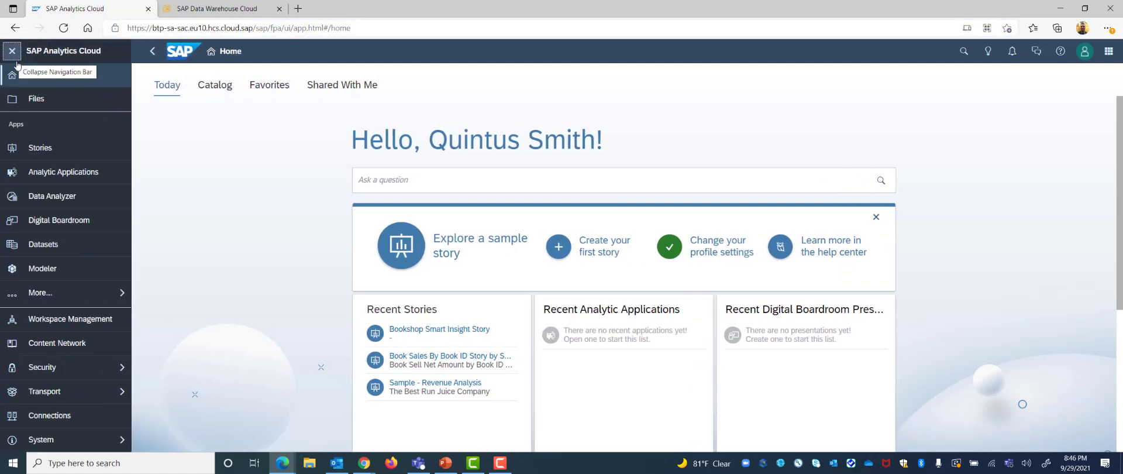
click(57, 416)
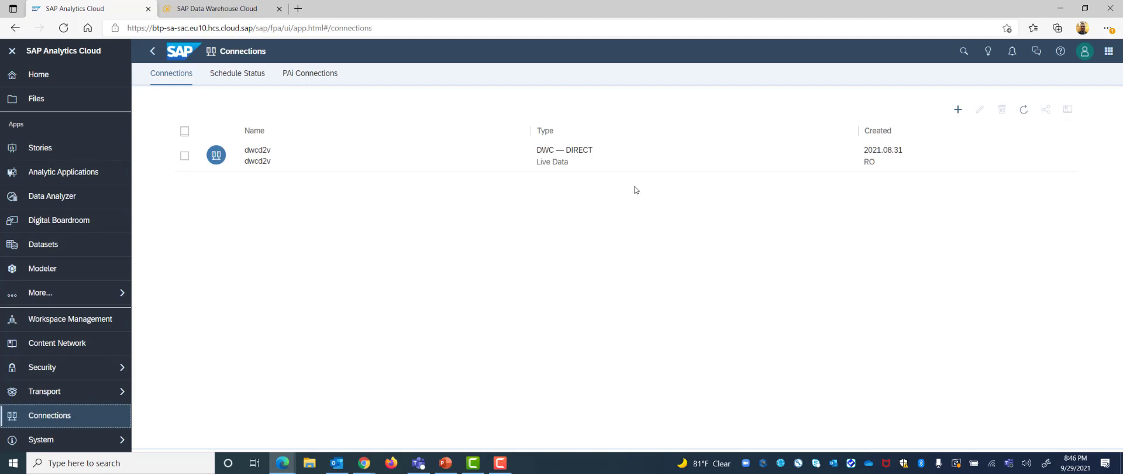
- Add a connection under Connect to Live Data, choosing SAP Data Warehouse Cloud
click(957, 109)
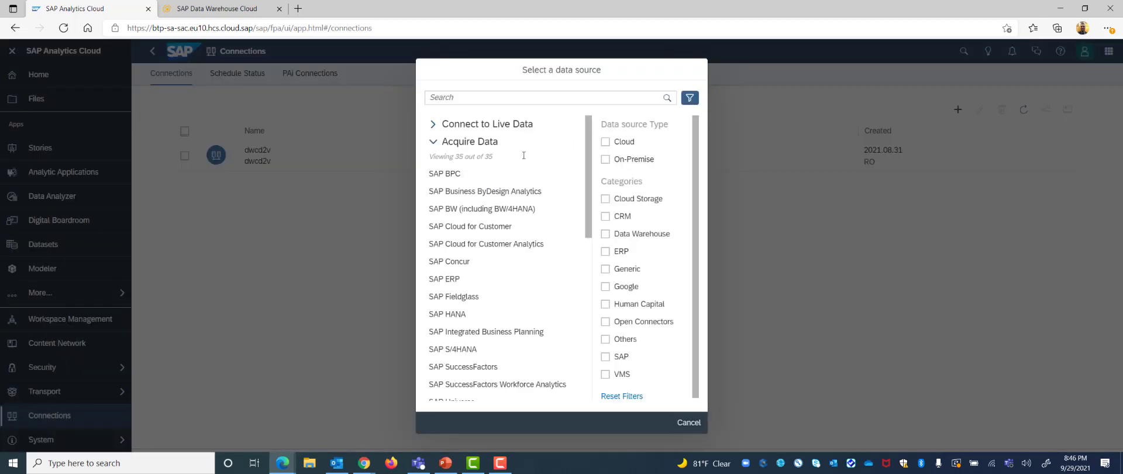
click(433, 125)
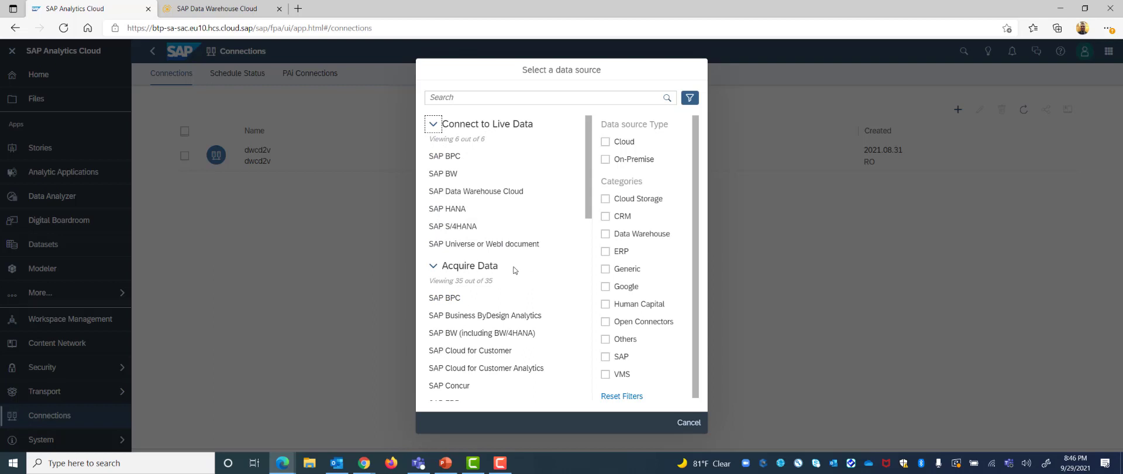
scroll(526, 251, down, 2)
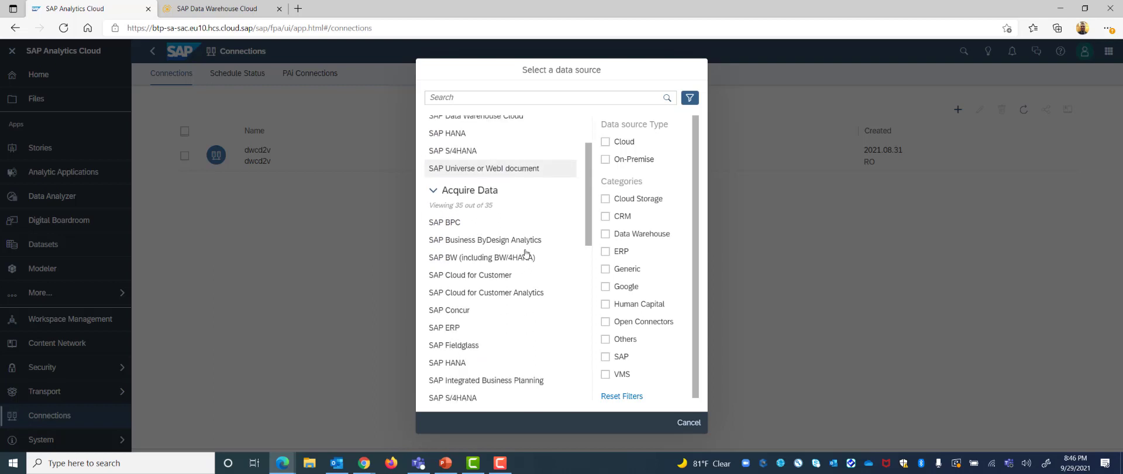
scroll(526, 253, down, 7)
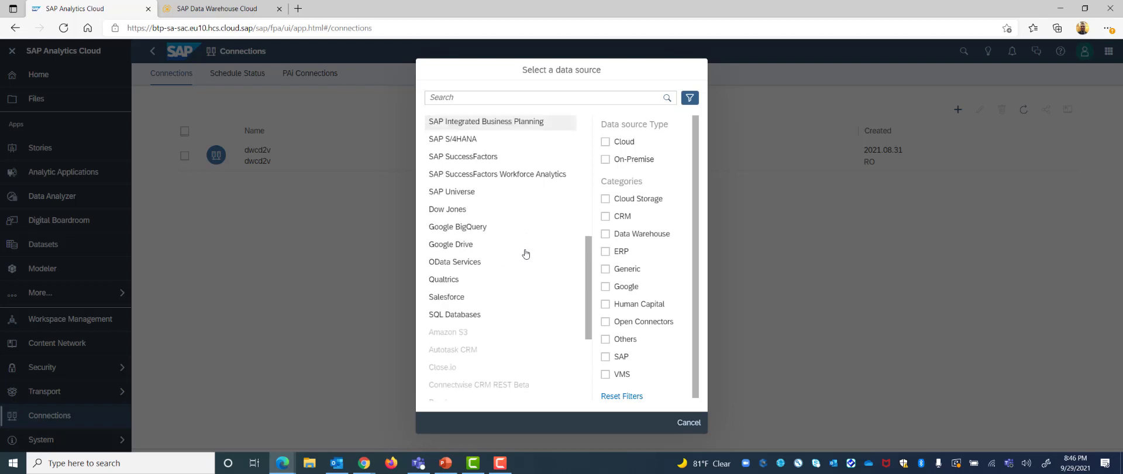
scroll(526, 253, up, 10)
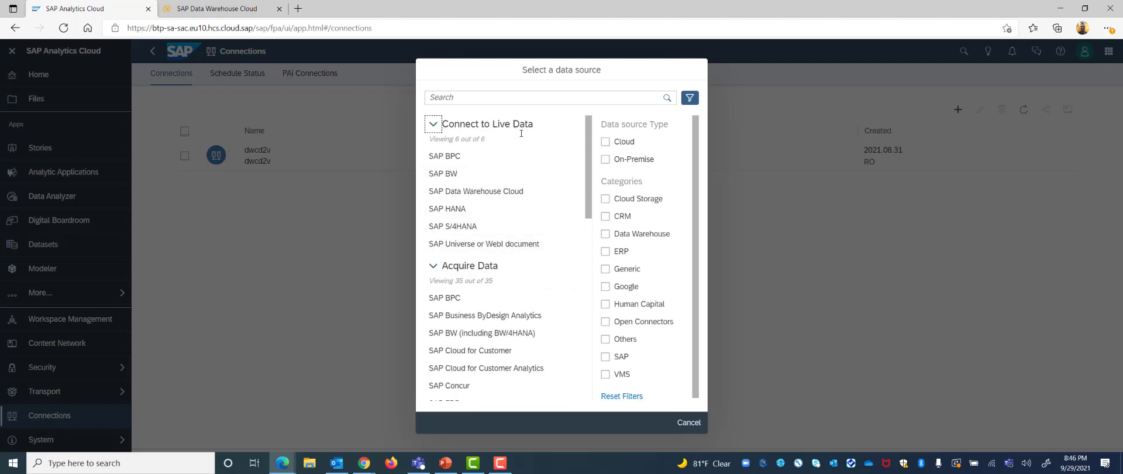
click(494, 192)
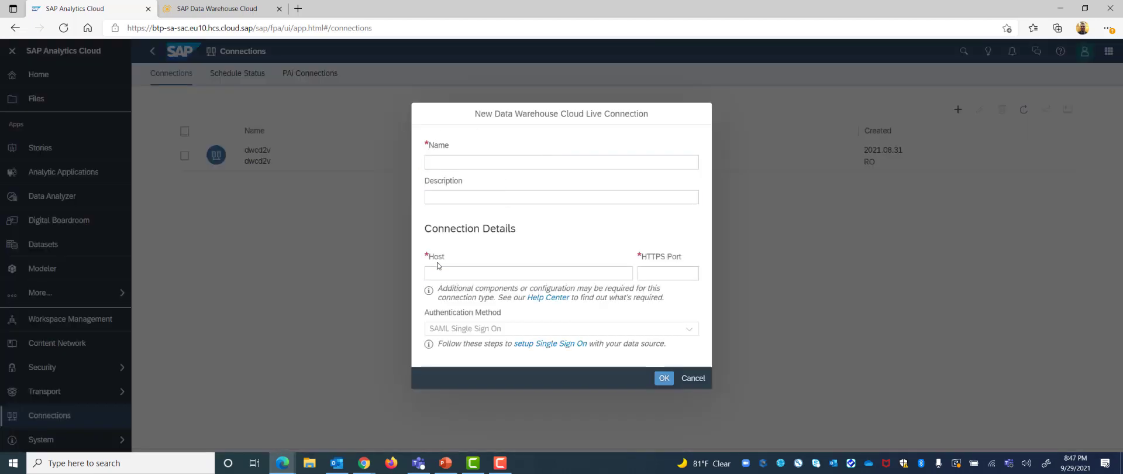
- Name the connection DWVD2VDemo with description 'Demo connection to DWC'
click(484, 158)
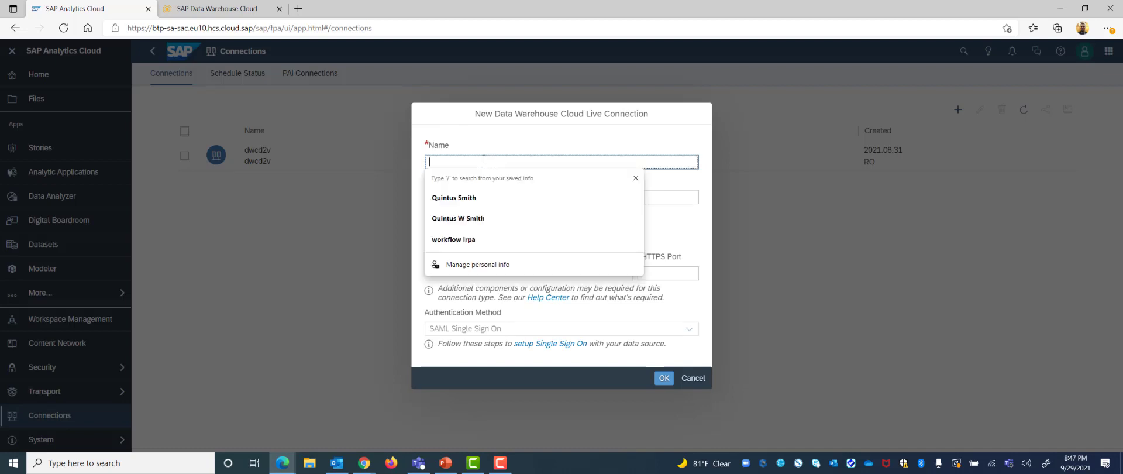
click(636, 177)
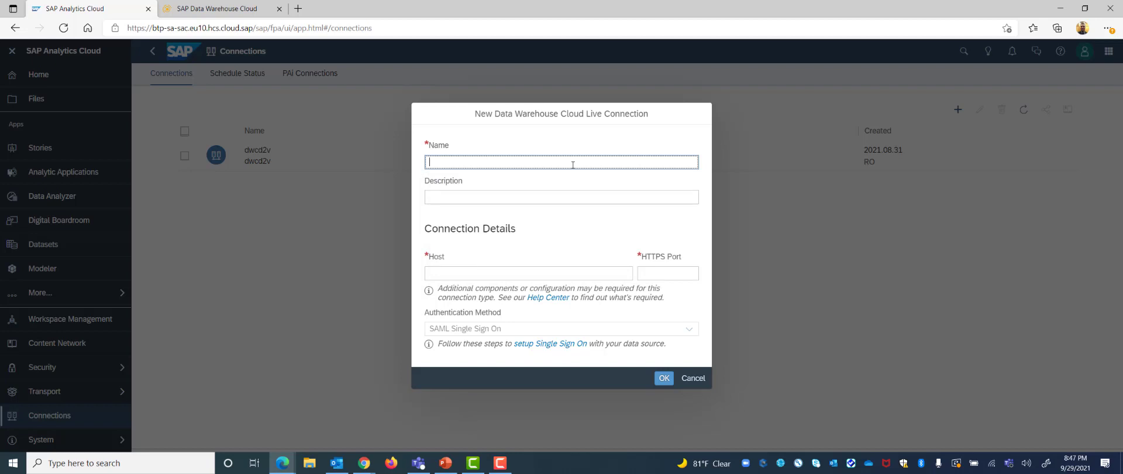
text(DWVD2VDemo)
click(507, 193)
text(Demo )
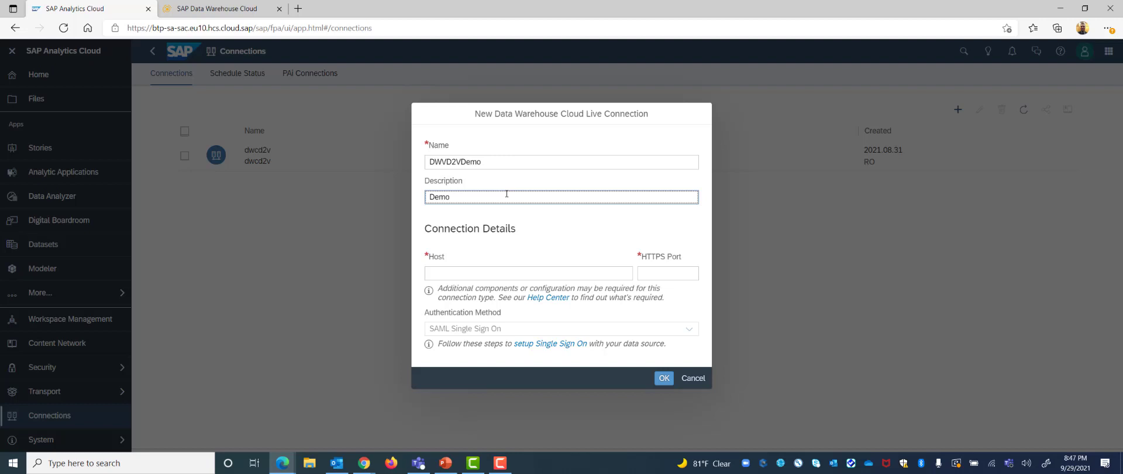
text(connection to DWC)
- Set the host to the DWC address btp-sa-dwc.eu10.hcs.cloud.sap and HTTPS port 443
click(441, 270)
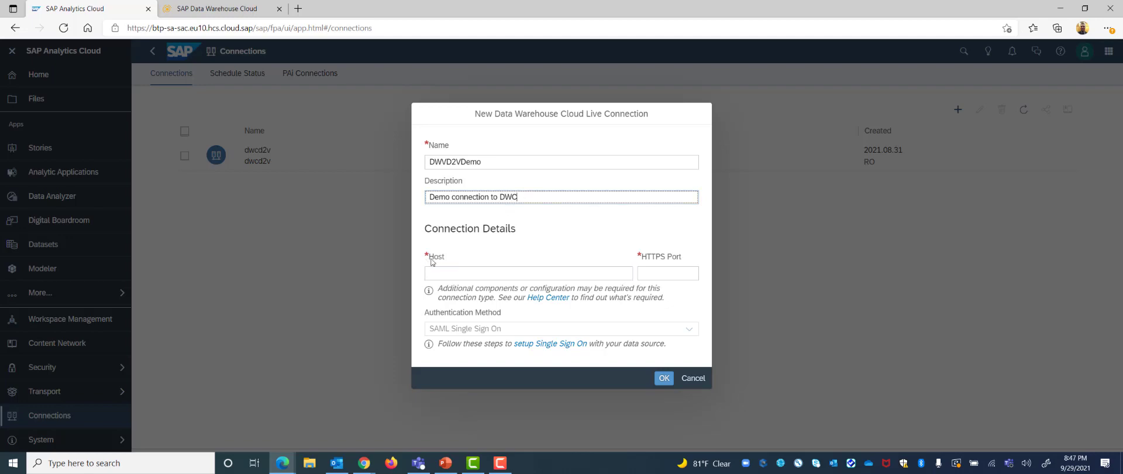
click(233, 8)
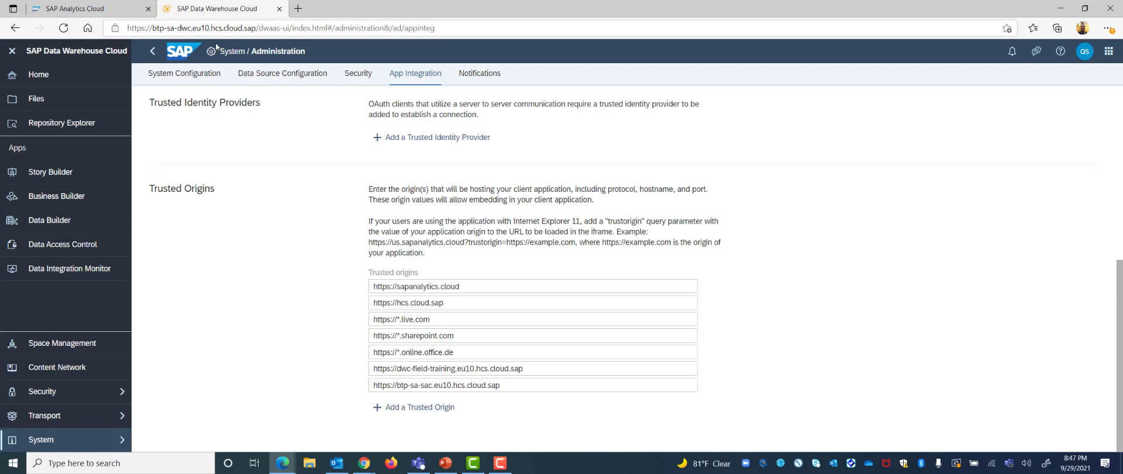
drag(255, 28, 124, 28)
key(ctrl+c)
click(108, 9)
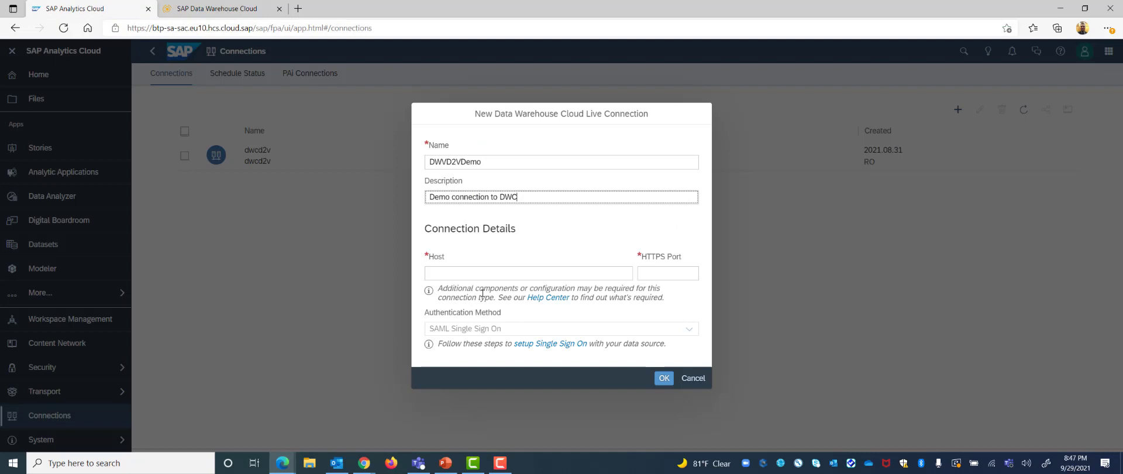
click(476, 273)
key(ctrl+v)
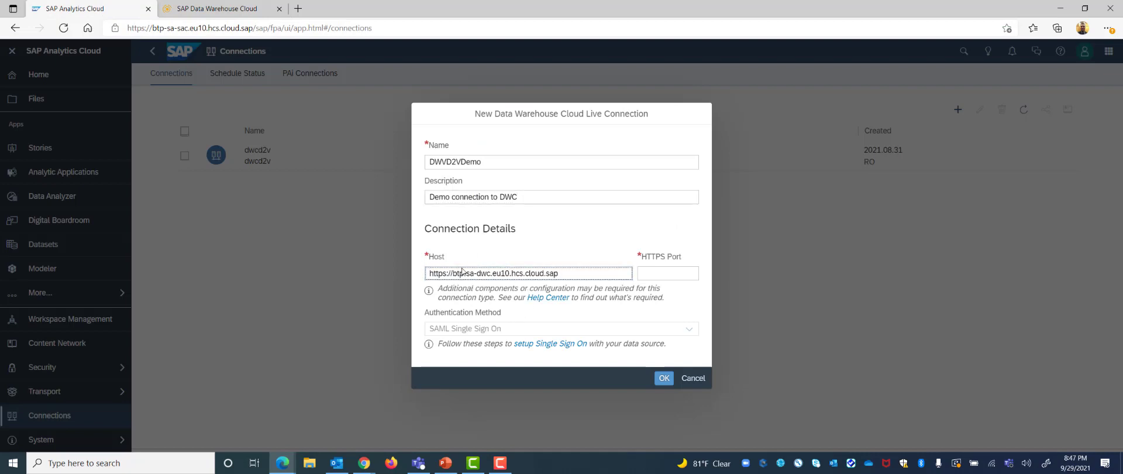
click(657, 274)
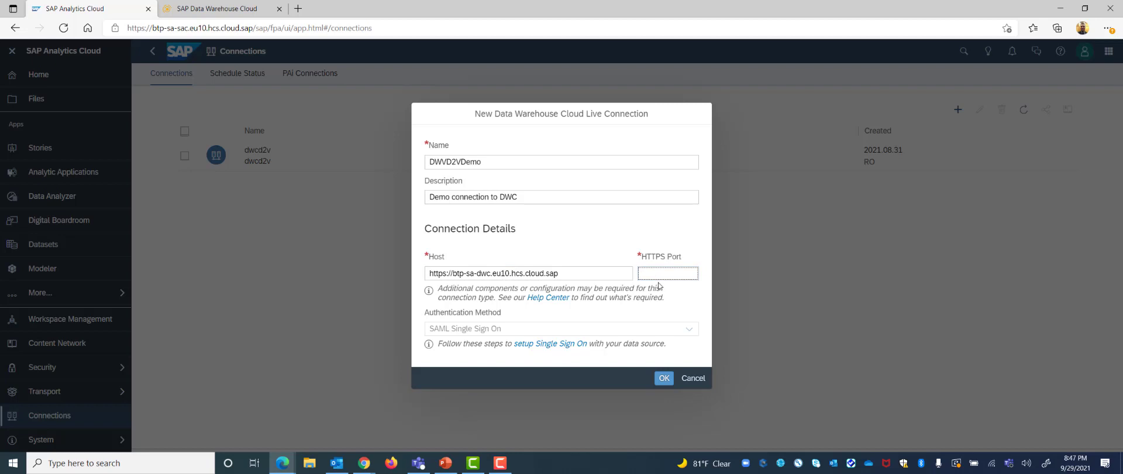
text(443)
- Submit the DWVD2VDemo live connection with OK
click(660, 379)
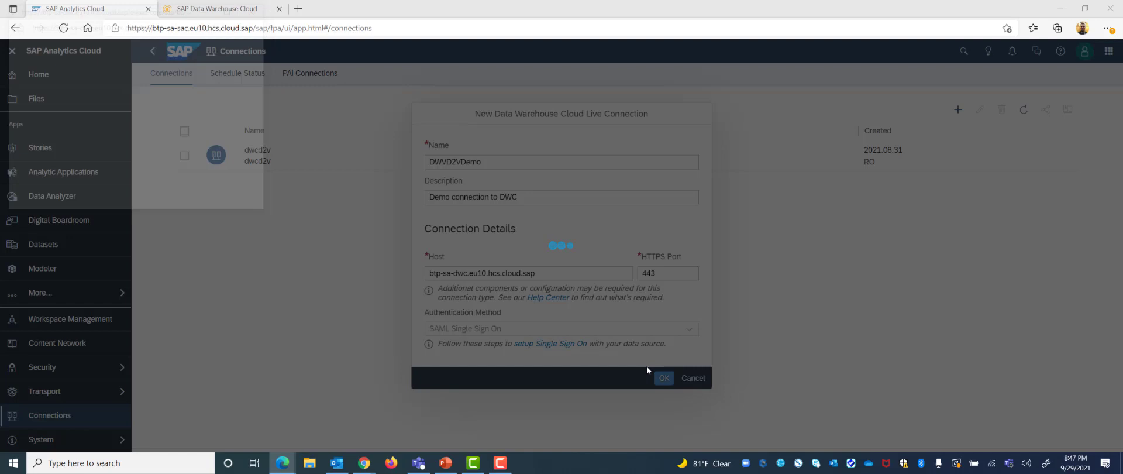